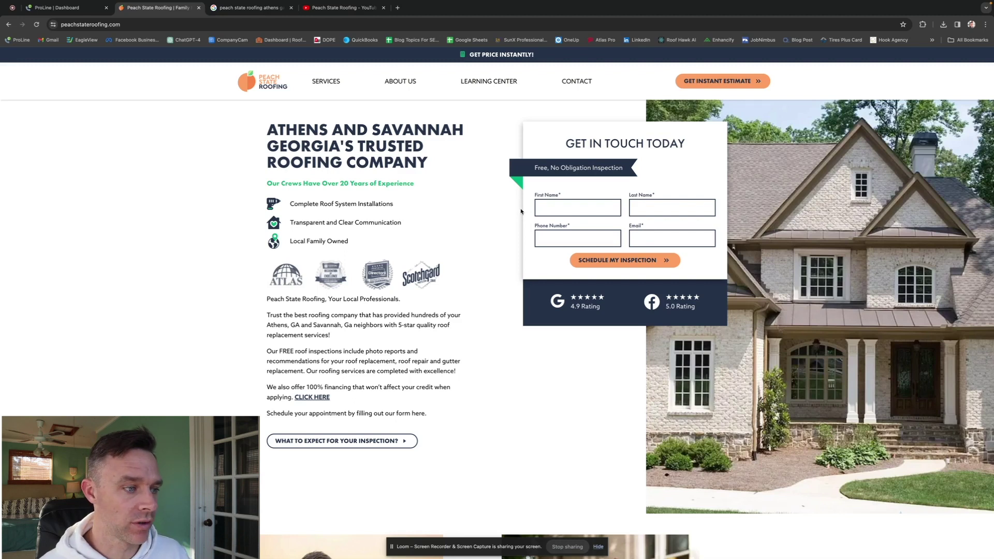
scroll(522, 211, "down", 4)
scroll(495, 243, "down", 4)
scroll(495, 243, "down", 5)
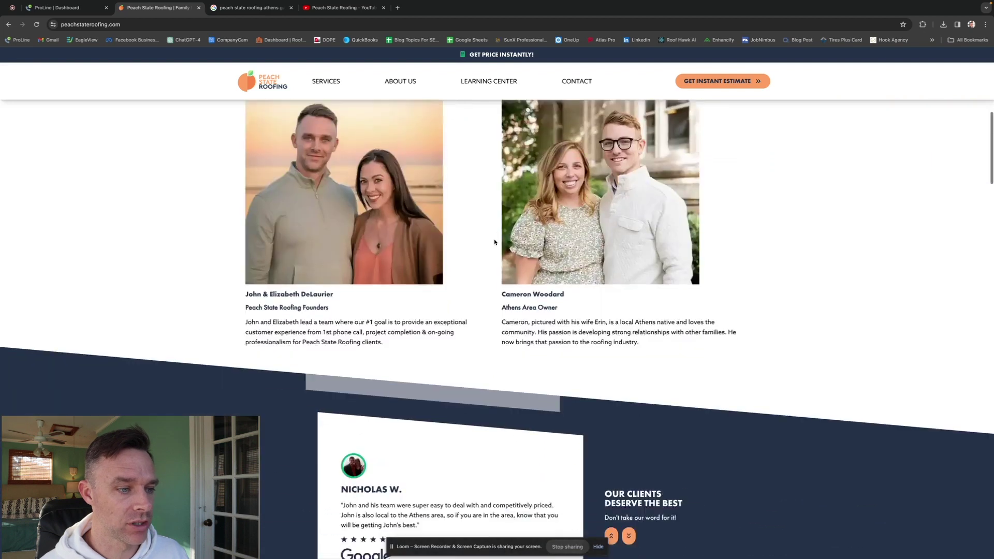
scroll(495, 243, "down", 5)
scroll(495, 243, "down", 5)
scroll(494, 242, "down", 4)
scroll(495, 243, "down", 4)
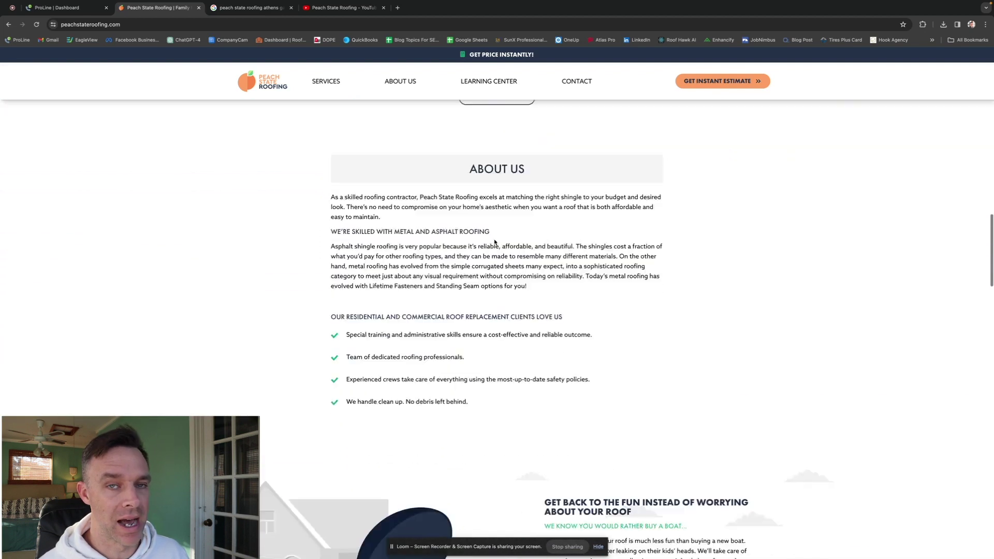
scroll(496, 242, "down", 2)
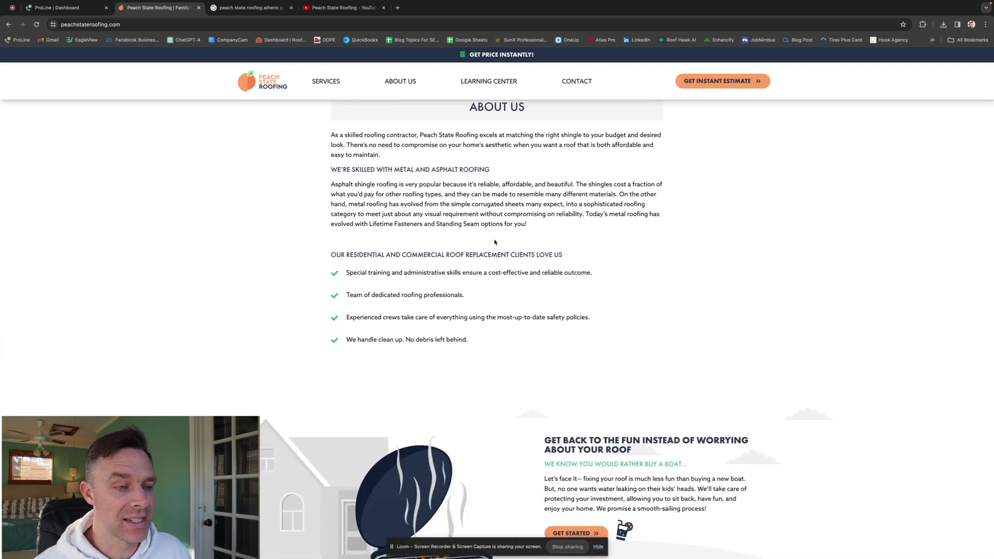
scroll(495, 243, "down", 5)
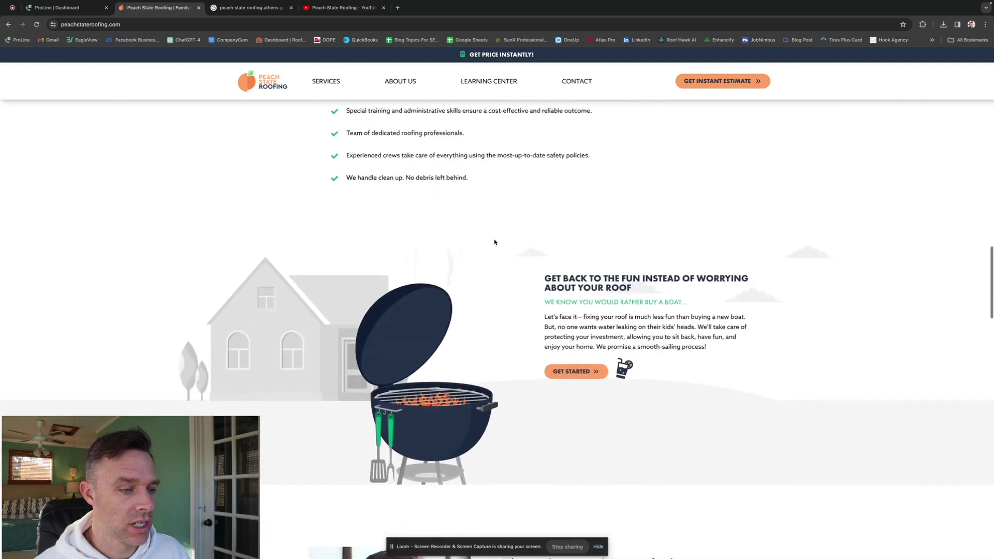
scroll(495, 242, "down", 3)
scroll(495, 243, "down", 4)
scroll(494, 243, "down", 4)
scroll(495, 243, "down", 2)
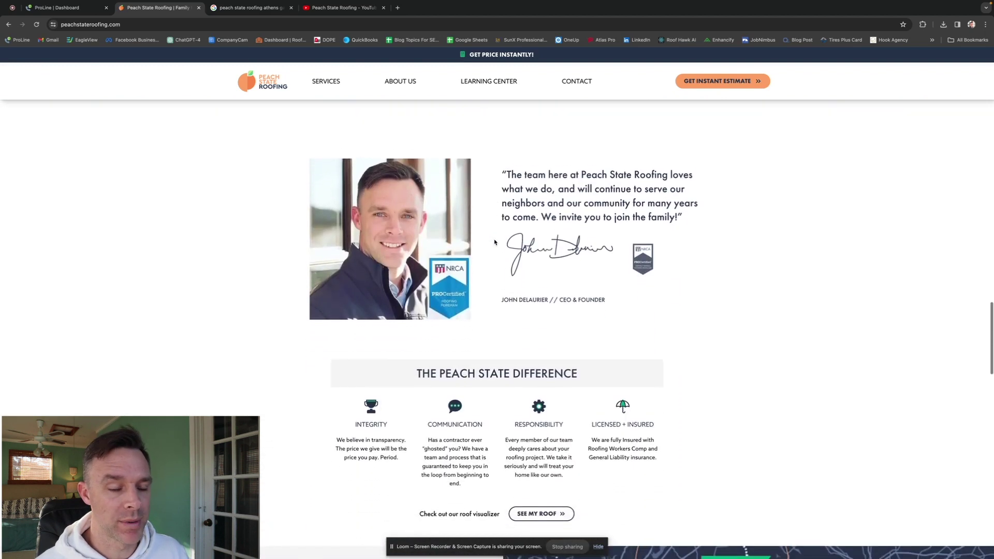
scroll(495, 243, "up", 5)
scroll(495, 242, "up", 5)
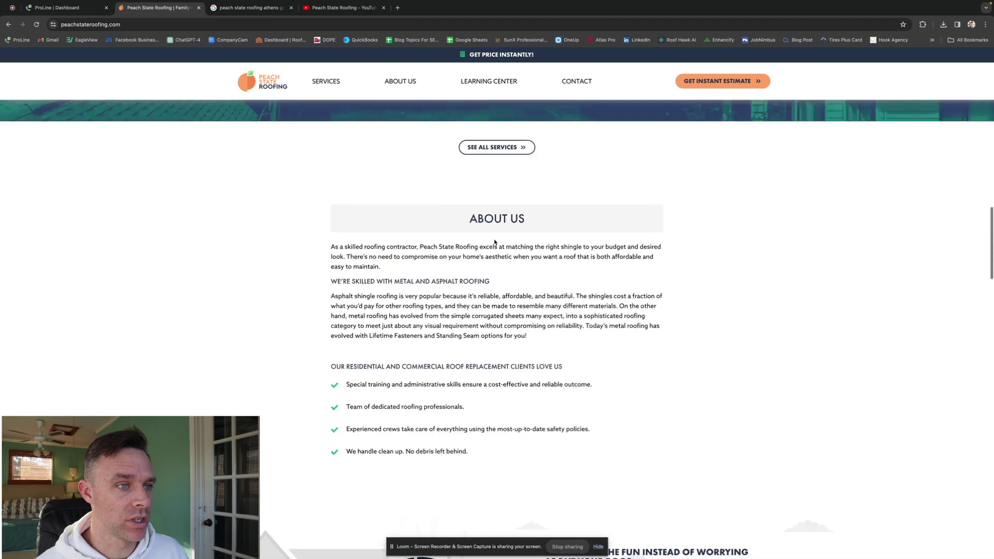
scroll(495, 242, "up", 5)
scroll(495, 243, "up", 5)
scroll(495, 242, "up", 4)
scroll(495, 243, "up", 2)
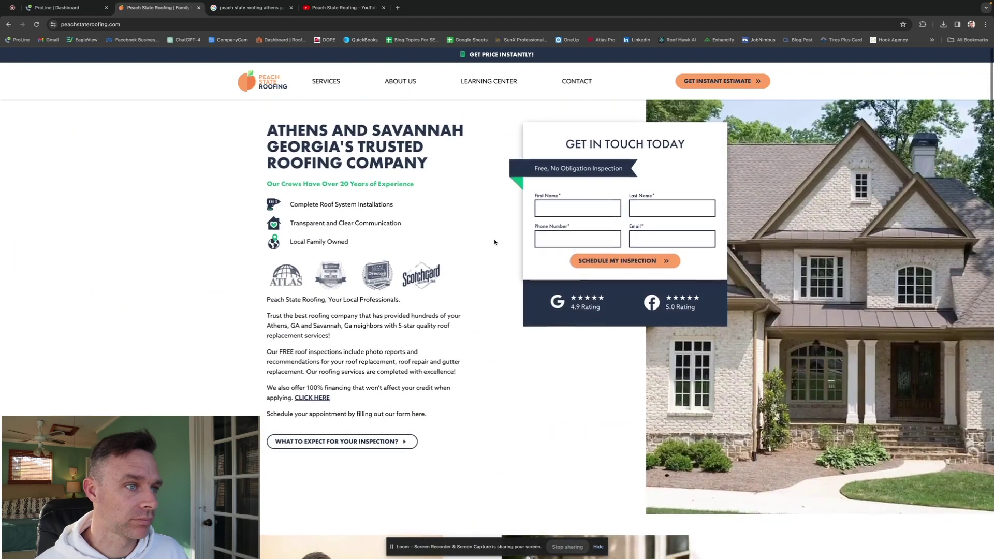
left_click(316, 9)
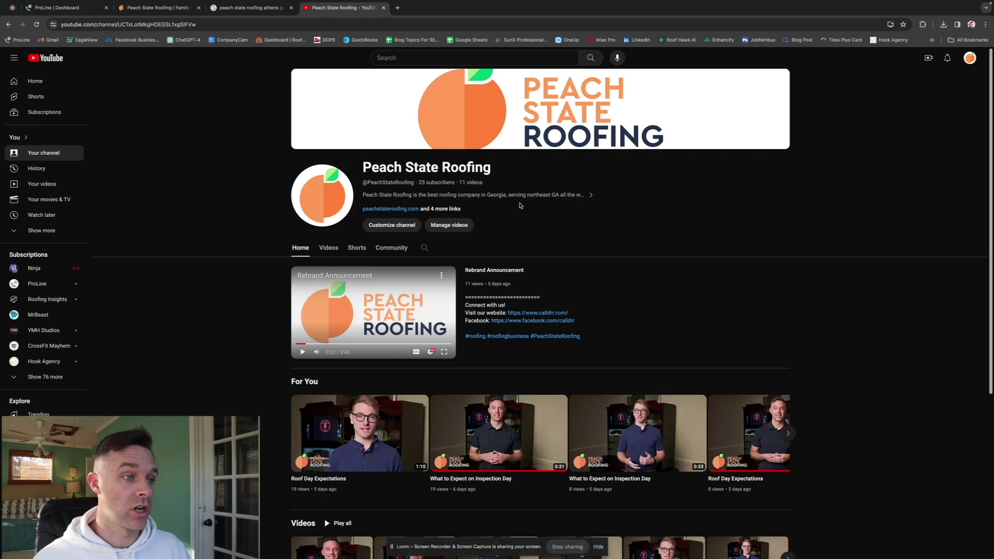
scroll(520, 207, "down", 3)
scroll(523, 209, "down", 3)
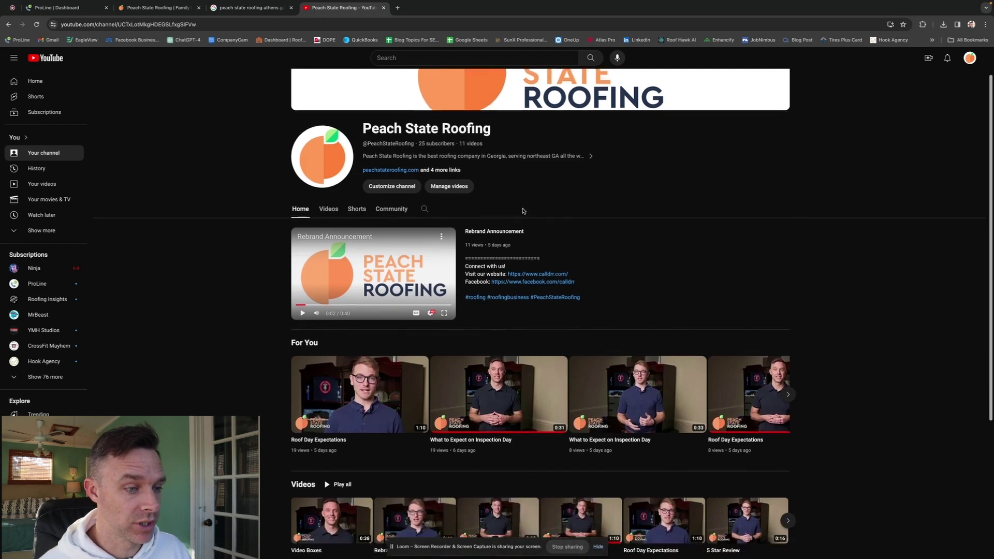
scroll(522, 211, "down", 3)
scroll(522, 210, "down", 2)
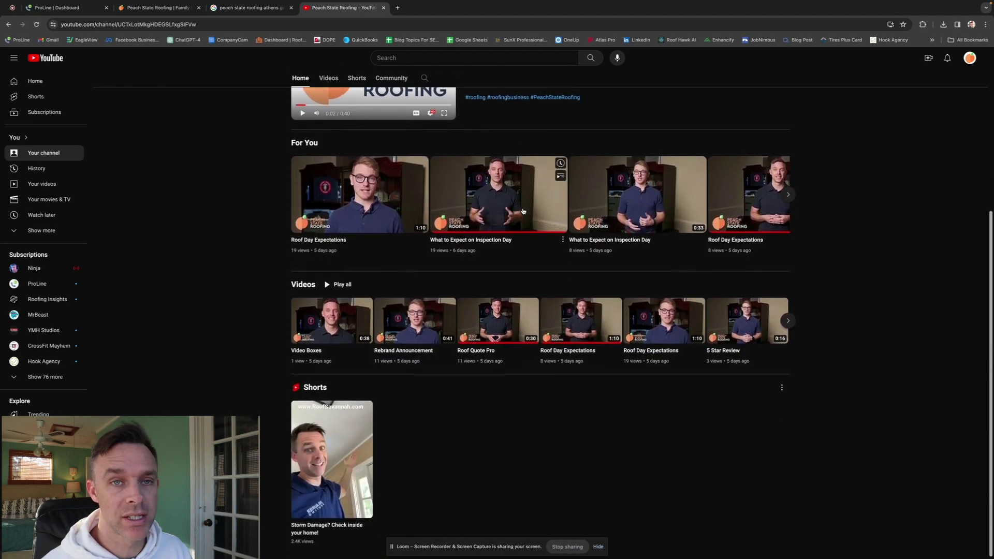
scroll(523, 210, "up", 8)
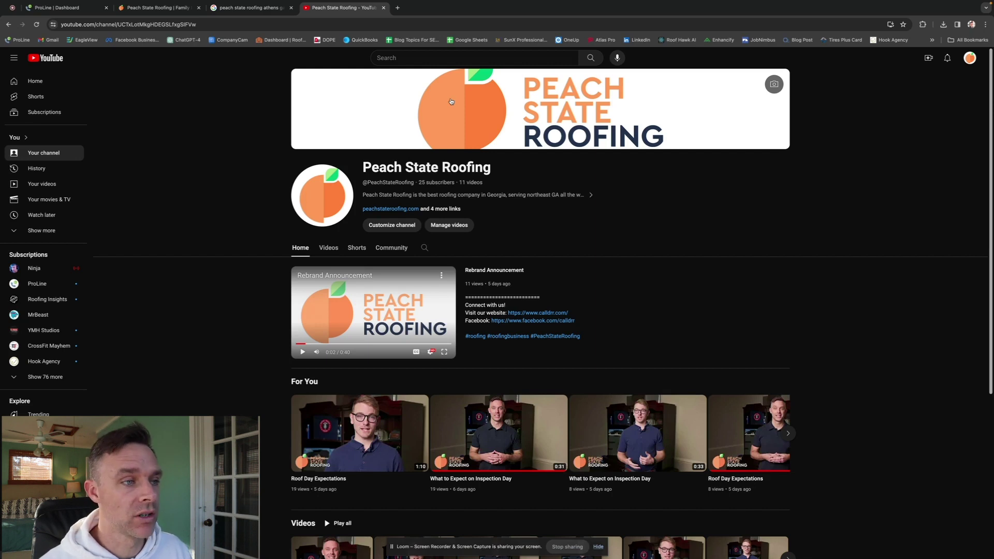
Switch to the 'peach state roofing athens ga' search tab showing the 4.9-star, 148-review panel.
left_click(249, 8)
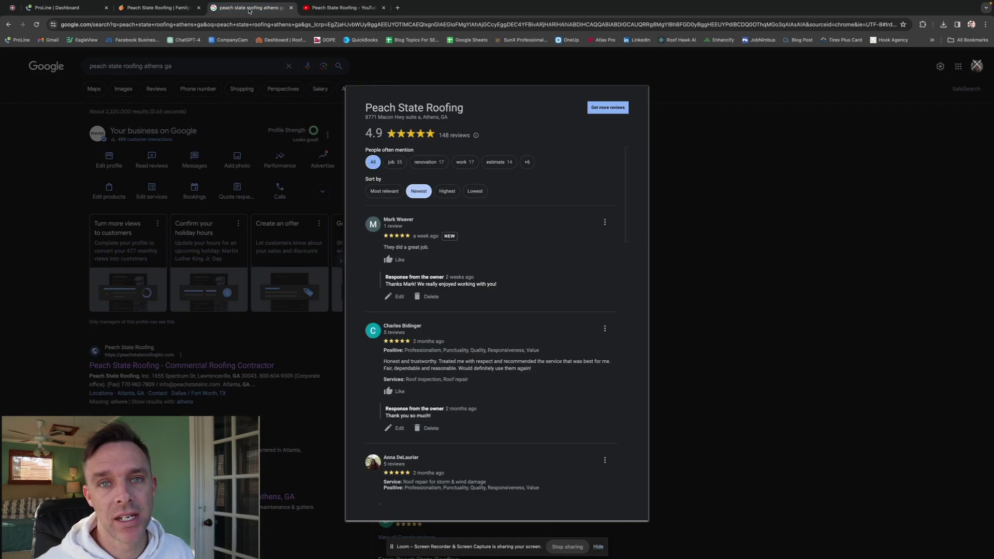